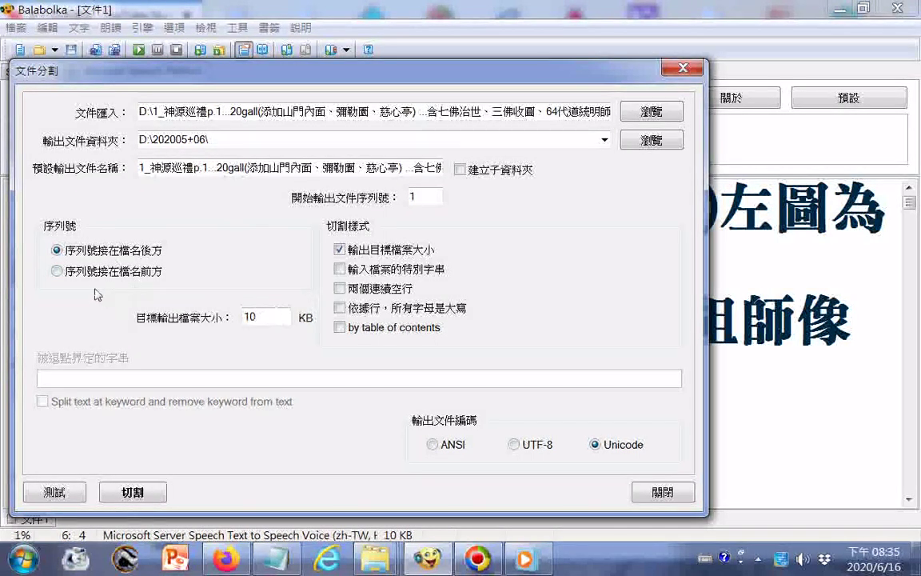
Place the sequence number before the output file name (序列號接在檔名前方) and test the split
left_click(57, 271)
left_click(54, 493)
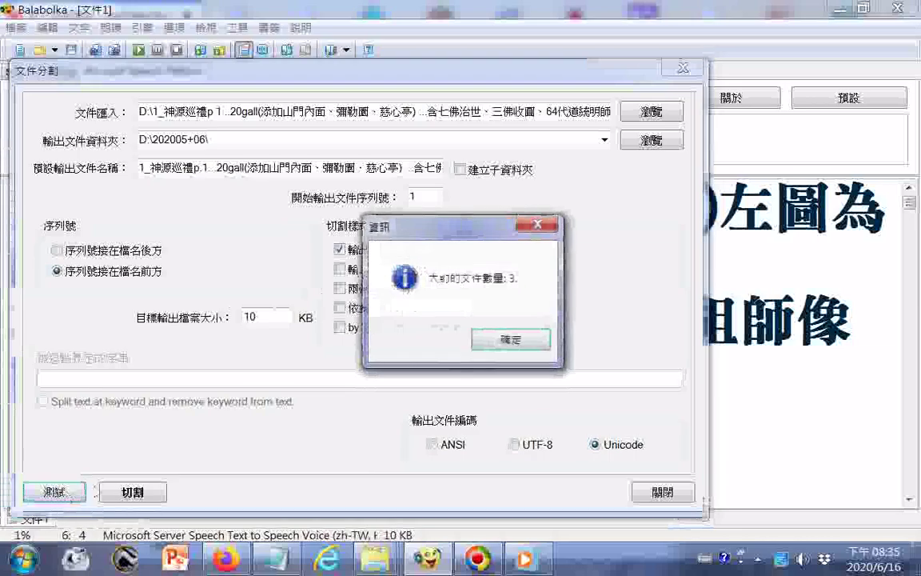
left_click(510, 341)
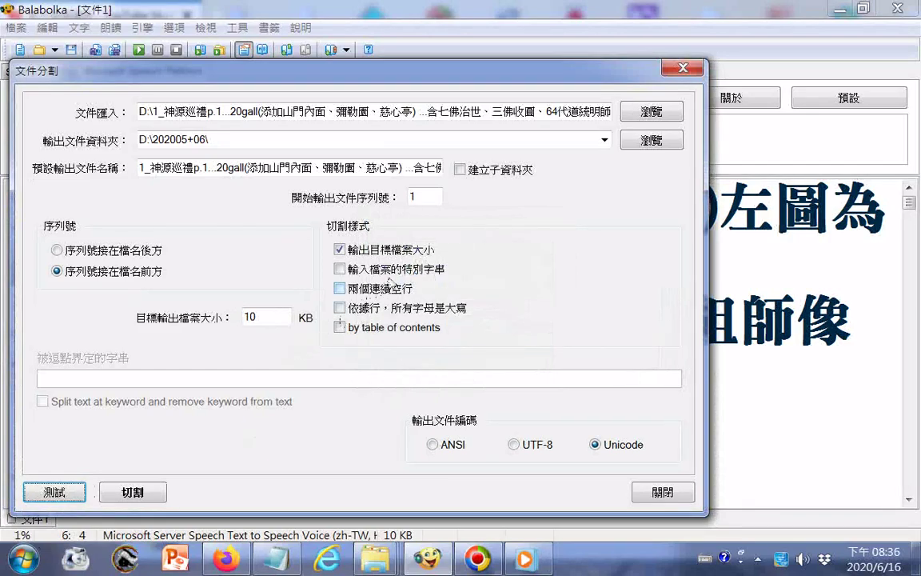
Set the starting sequence number to 001 and the target output file size to 100 KB, and test the split
double_click(437, 199)
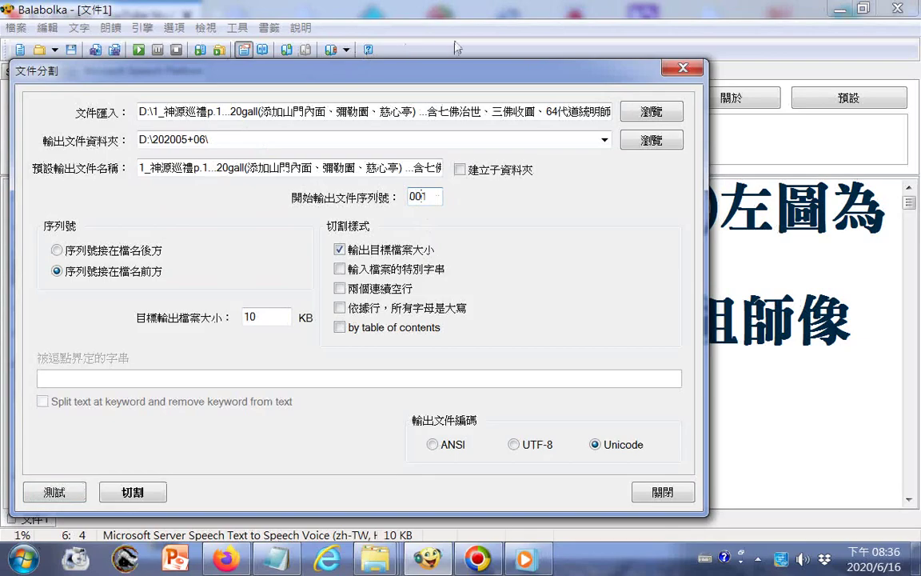
left_click(264, 324)
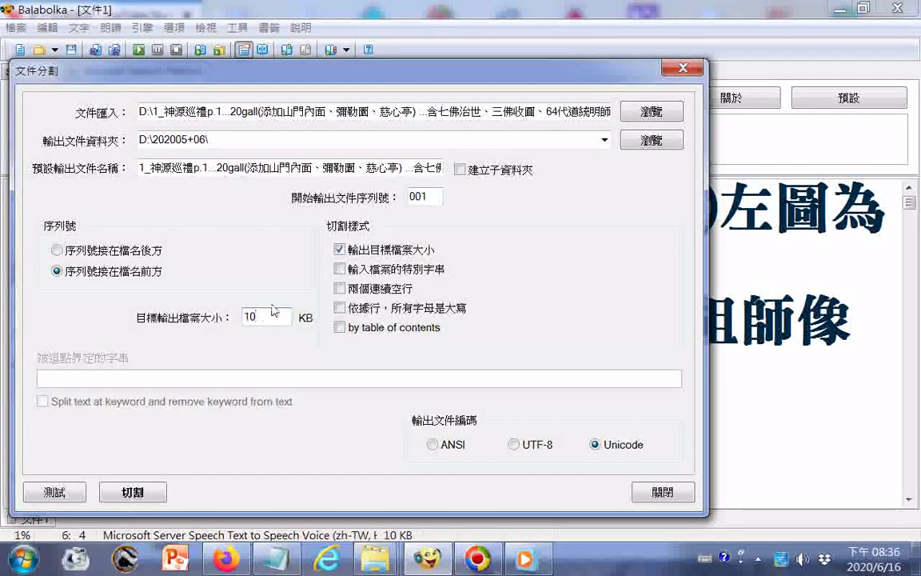
type("0")
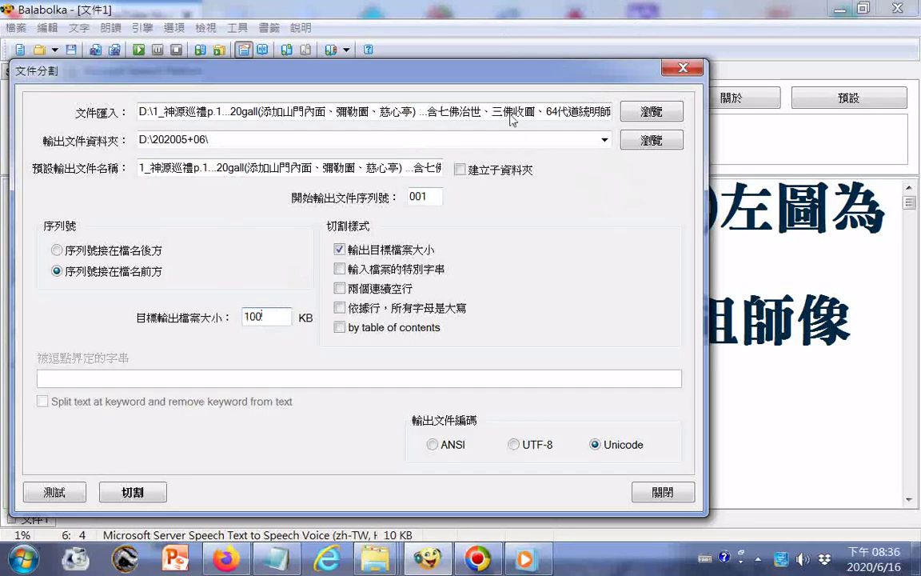
left_click(55, 492)
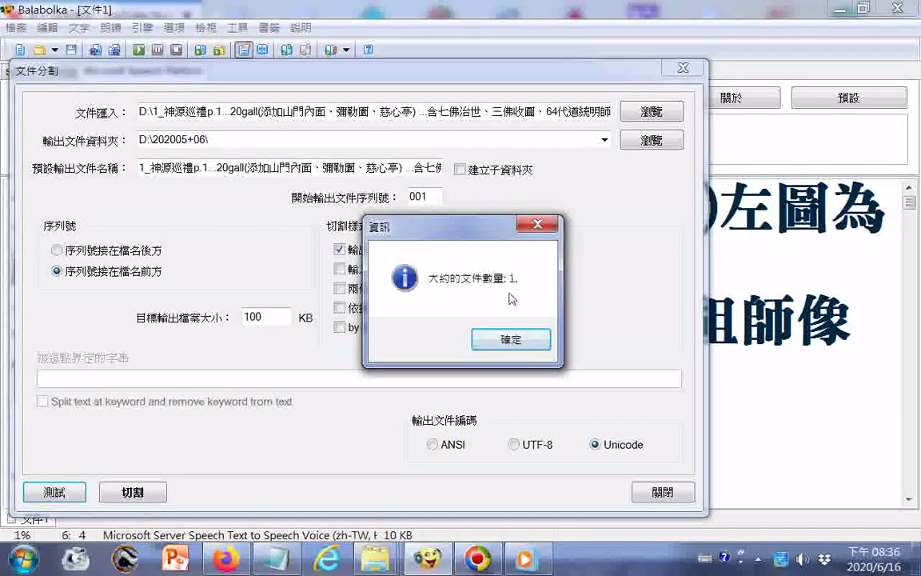
left_click(522, 338)
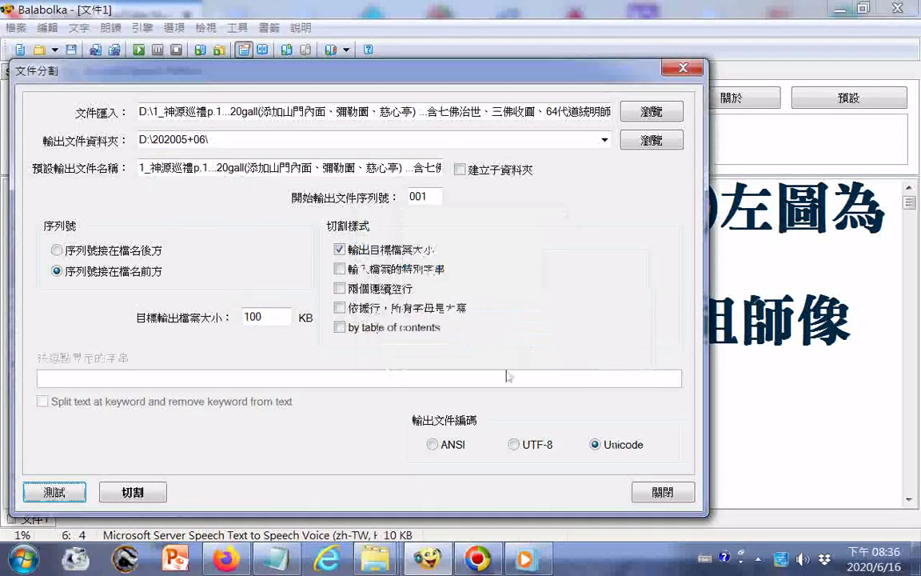
Check the 202005+06 output folder, and split the document with the 100 KB target size, including every listed part
left_click(375, 558)
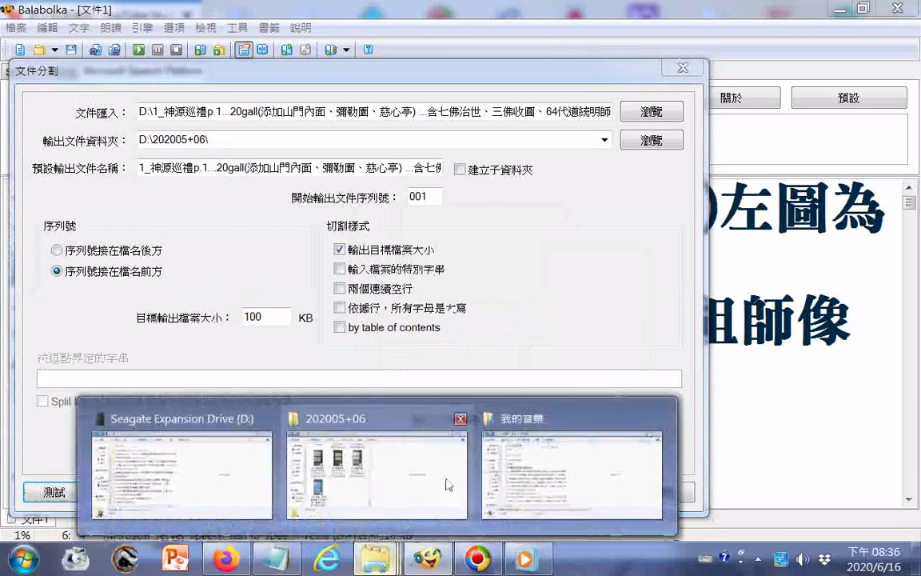
left_click(314, 448)
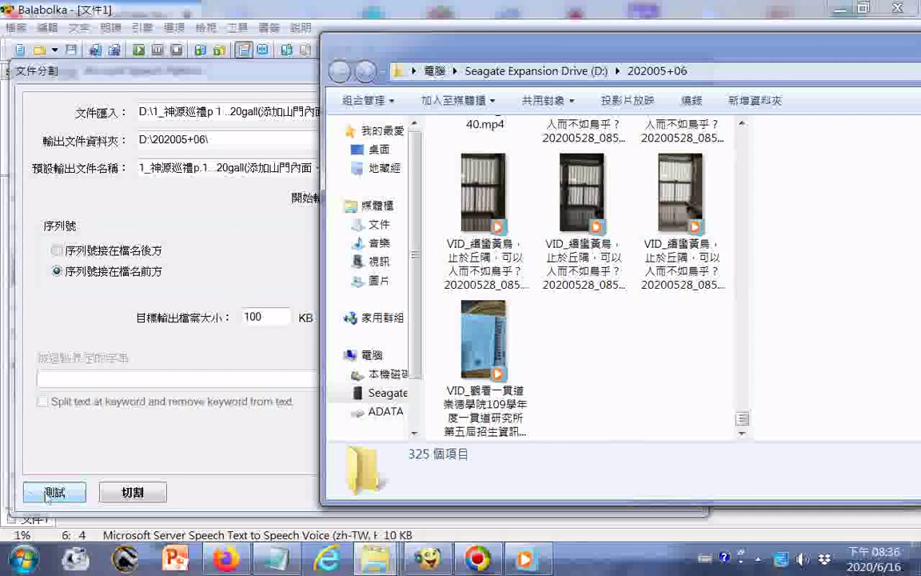
left_click(134, 493)
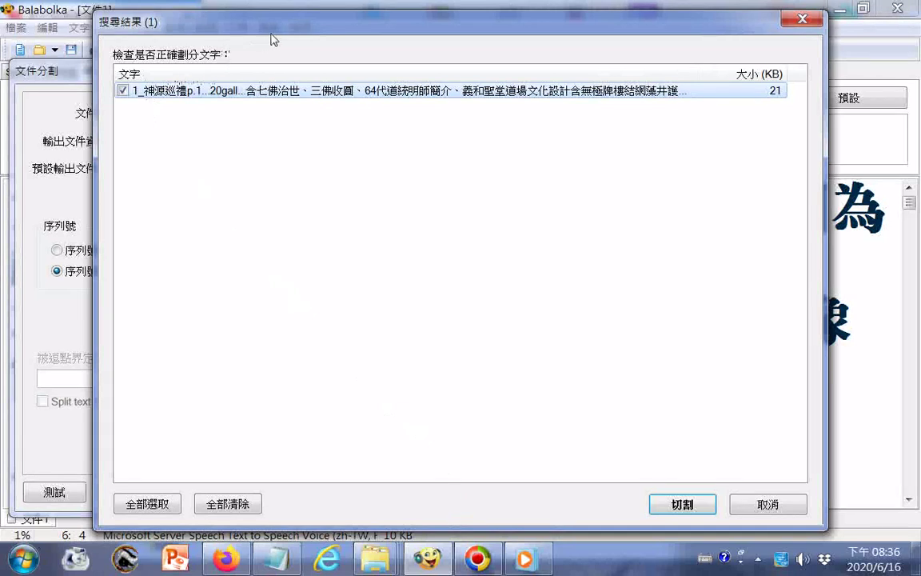
left_click_drag(270, 36, 242, 48)
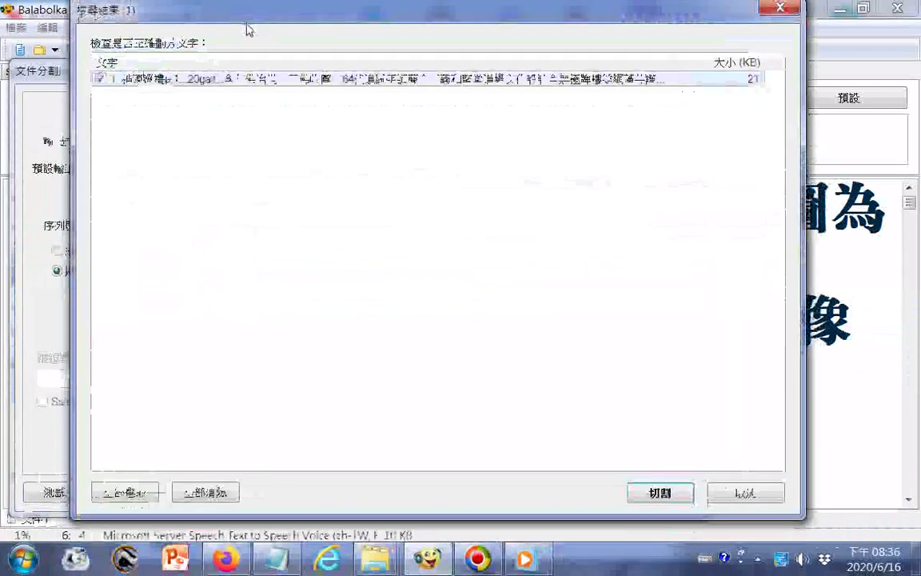
left_click(128, 497)
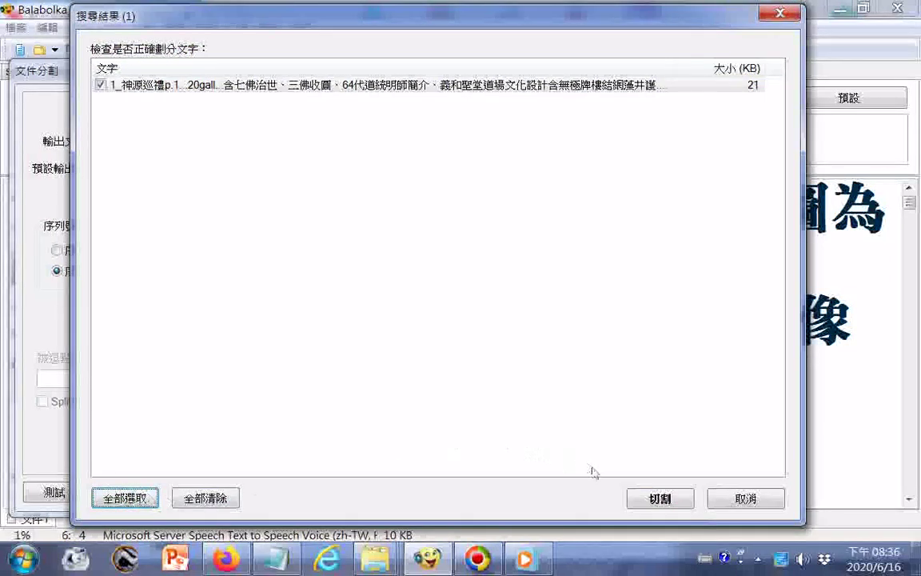
left_click(659, 506)
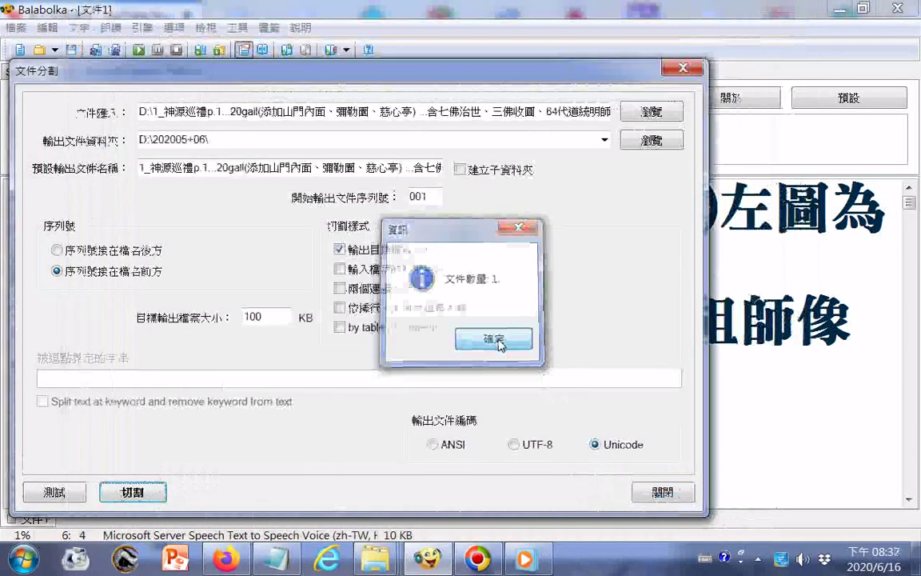
left_click(493, 340)
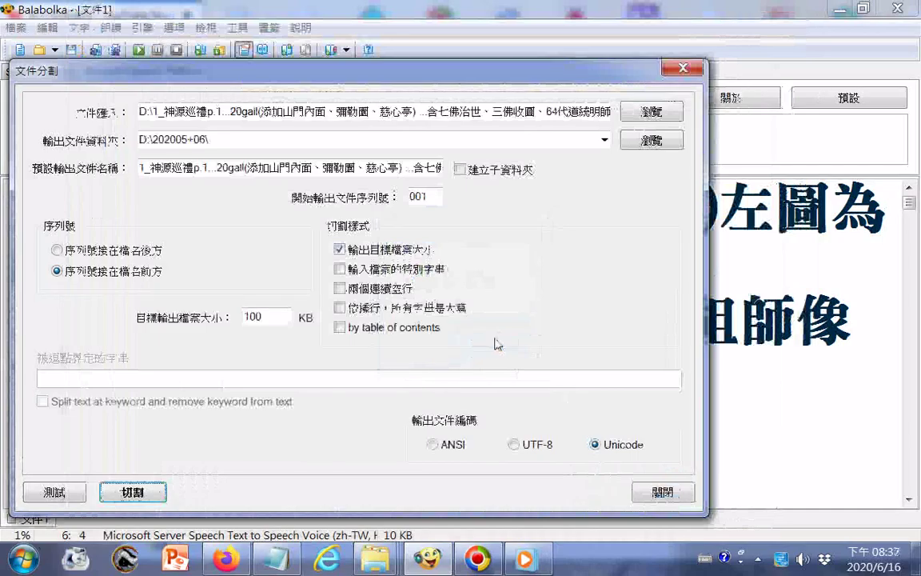
Open the 202005+06 output folder and sort its files by date
left_click(391, 566)
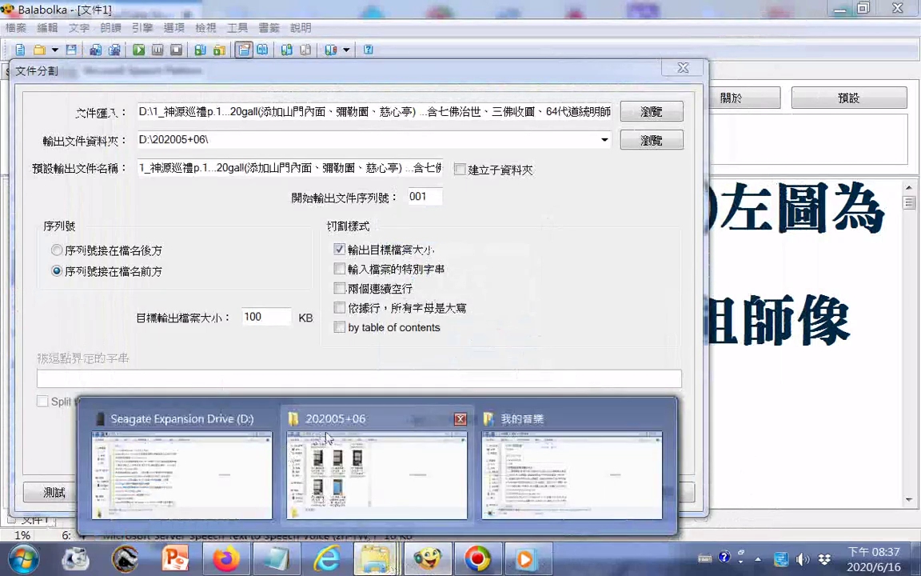
left_click(327, 437)
right_click(668, 340)
mouse_move(712, 71)
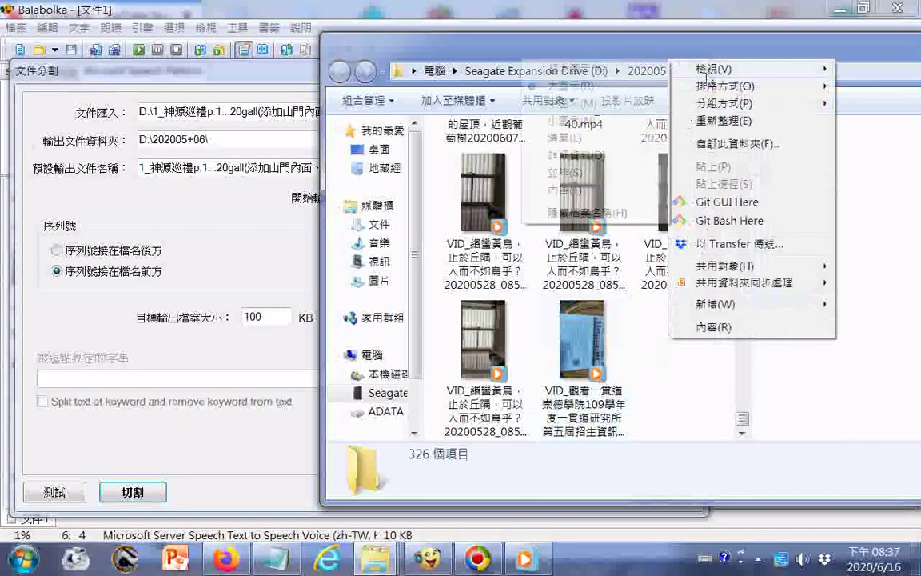
mouse_move(697, 91)
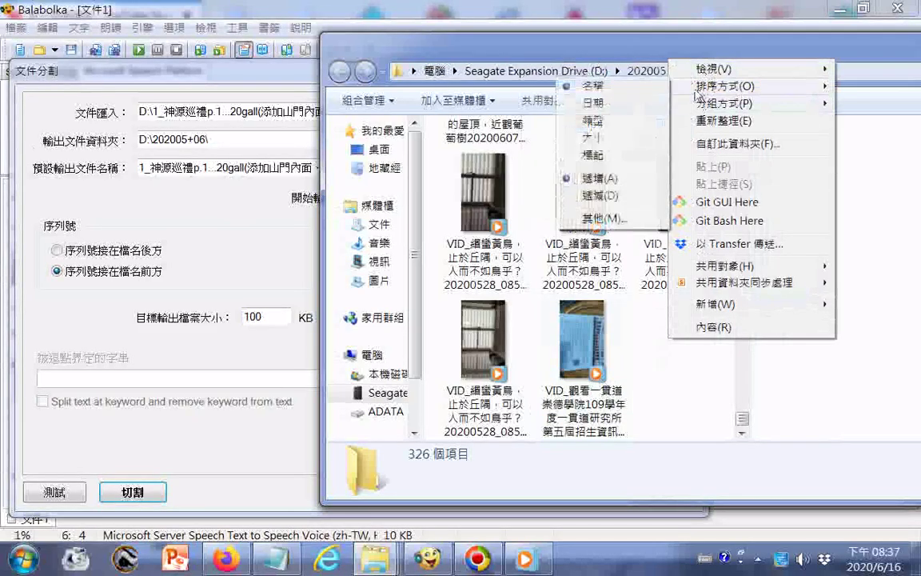
left_click(598, 101)
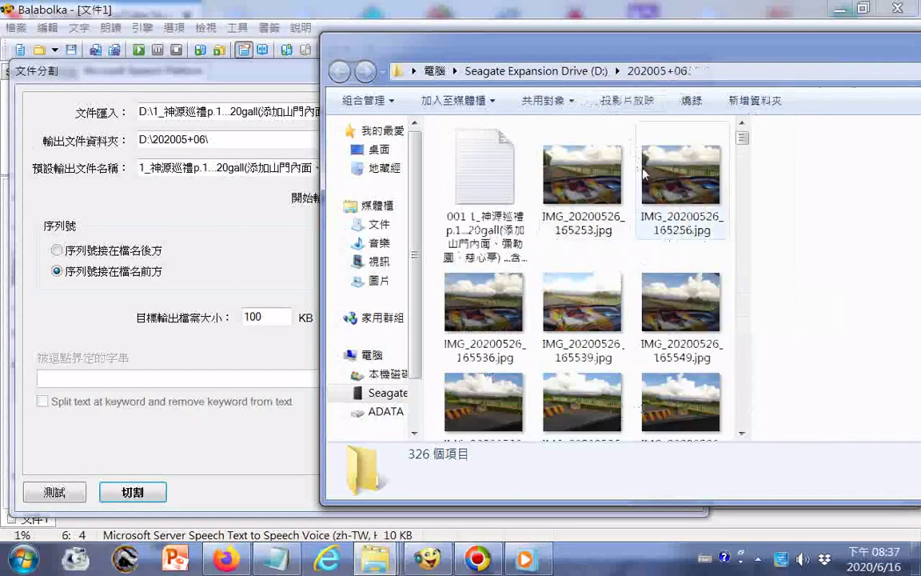
Open the 001 text file in a maximized window, check its end and beginning, and minimize it
double_click(494, 182)
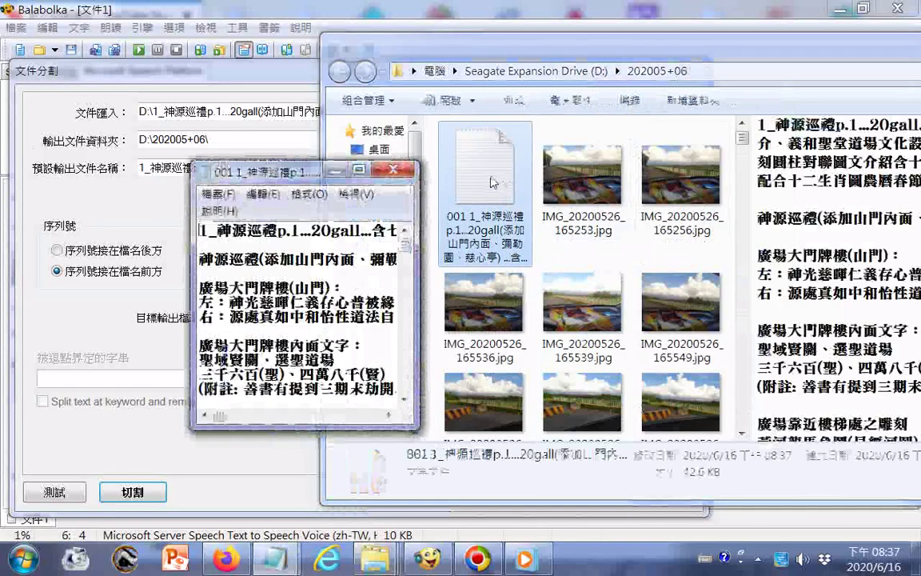
mouse_move(378, 565)
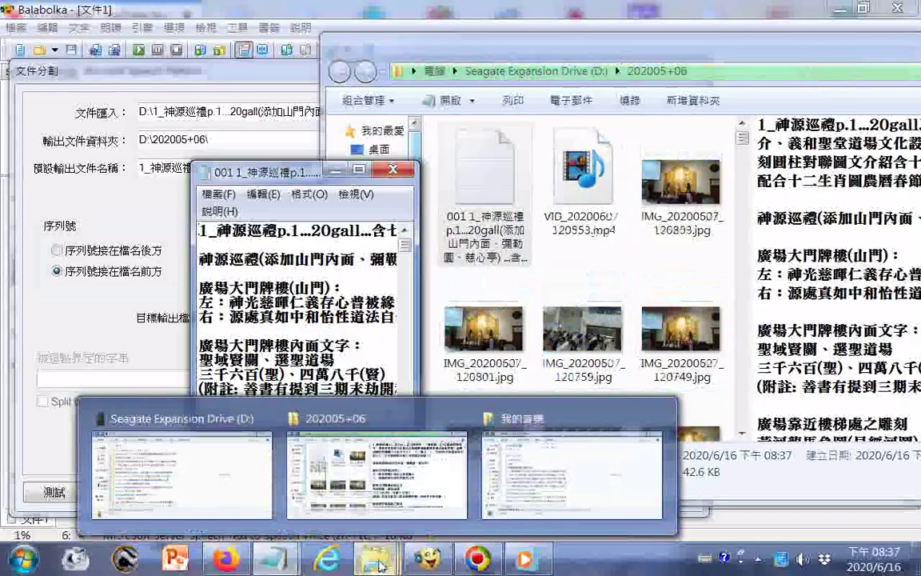
left_click(359, 170)
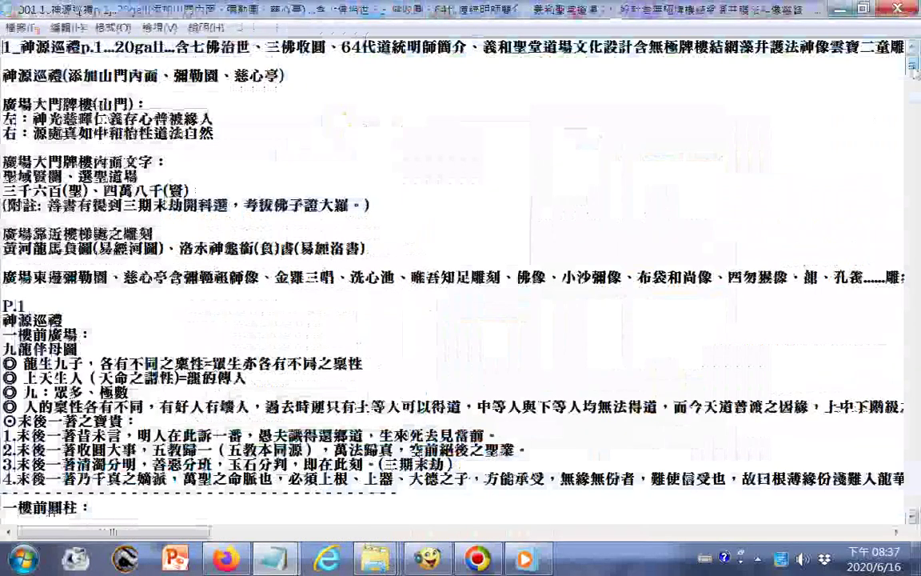
key("ctrl+End")
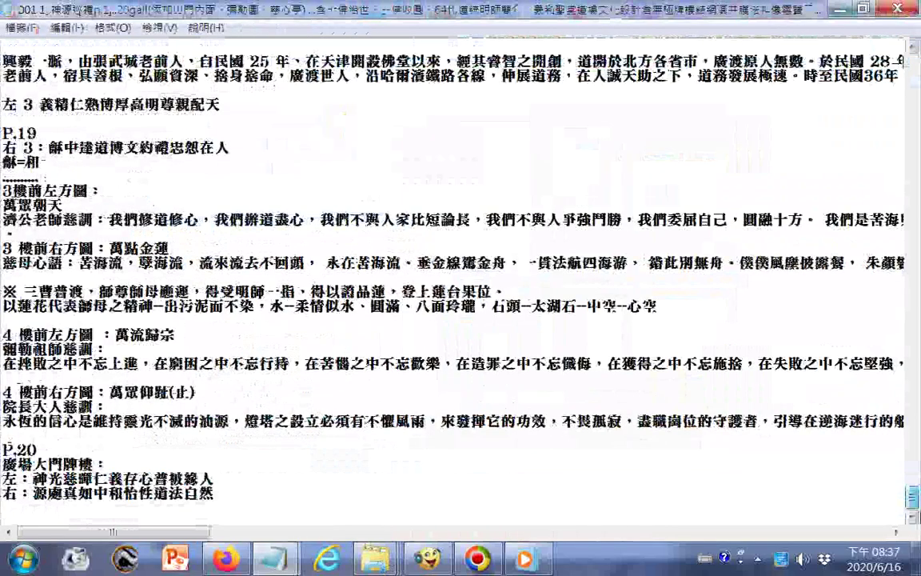
key("ctrl+Home")
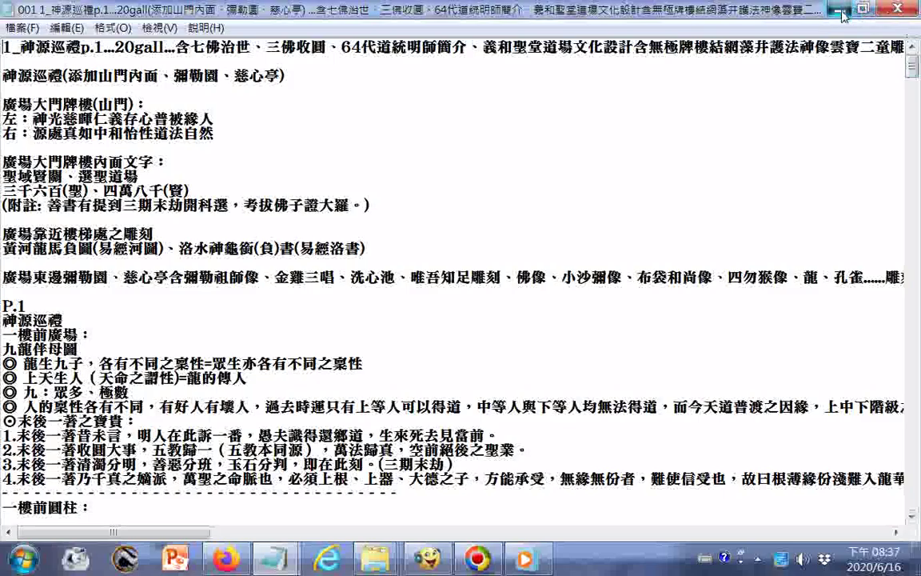
left_click(839, 9)
Set the target output file size to 10 KB and test the split
left_click(286, 322)
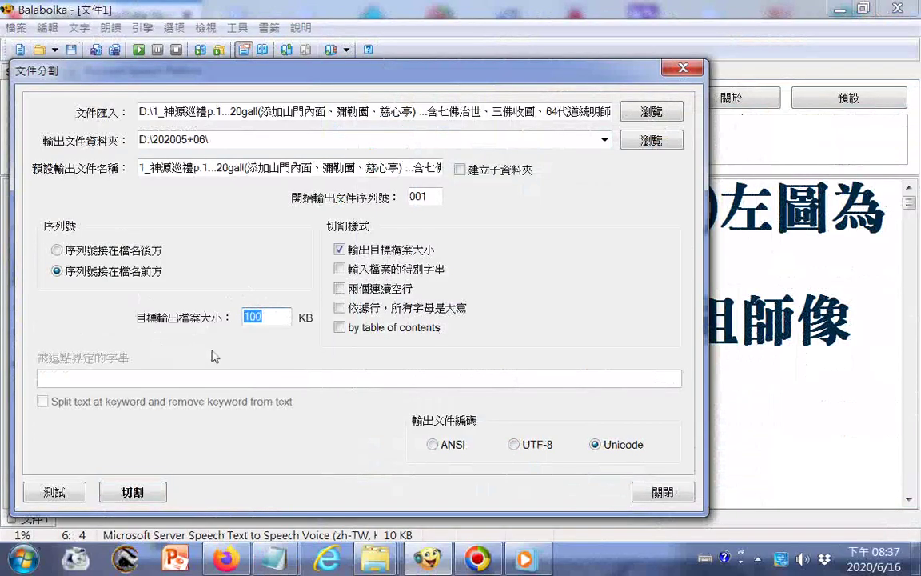
type("10")
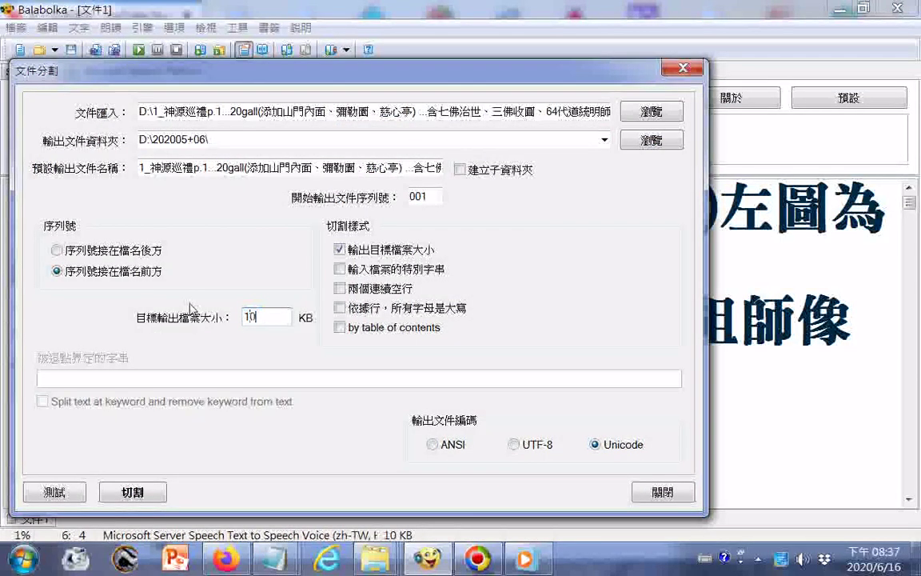
left_click(48, 496)
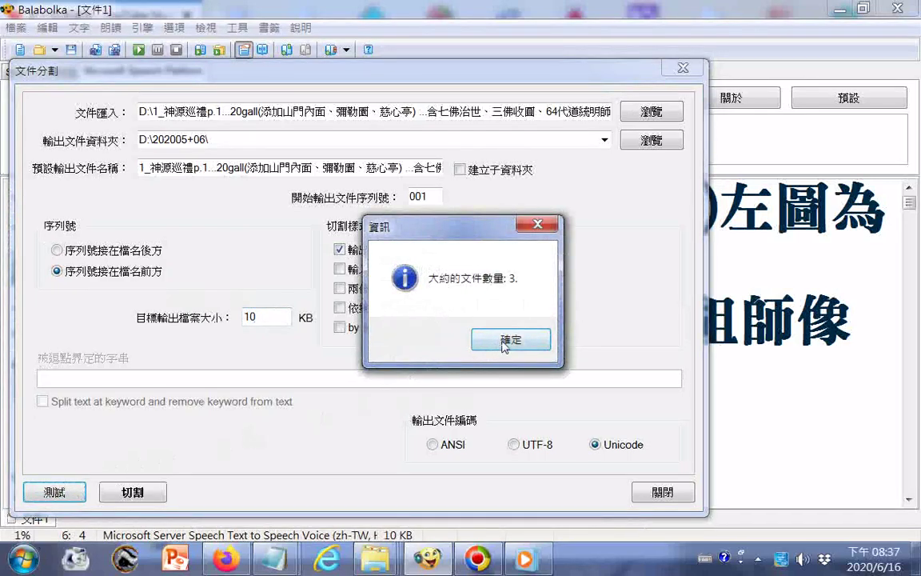
left_click(504, 343)
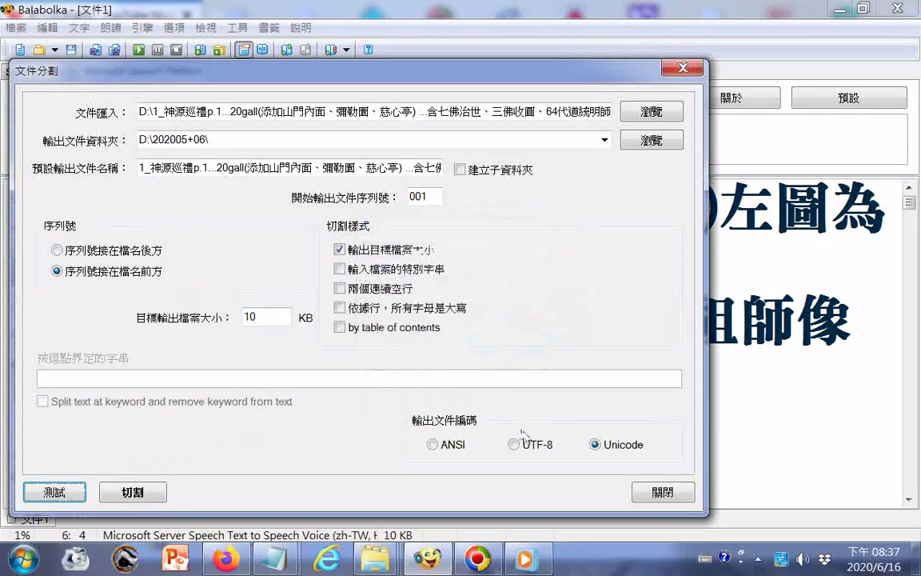
Split the document with all listed parts selected and dismiss the file count message
left_click(128, 489)
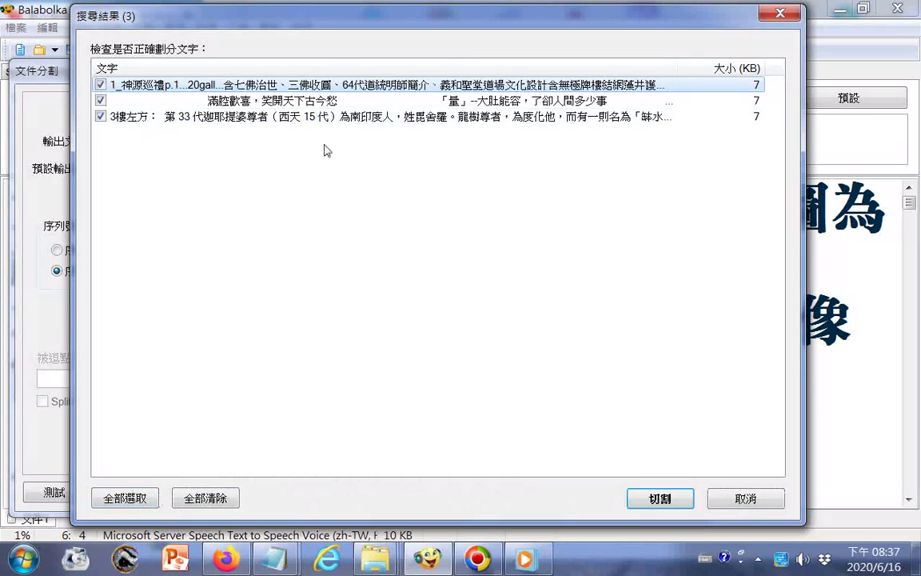
left_click(140, 498)
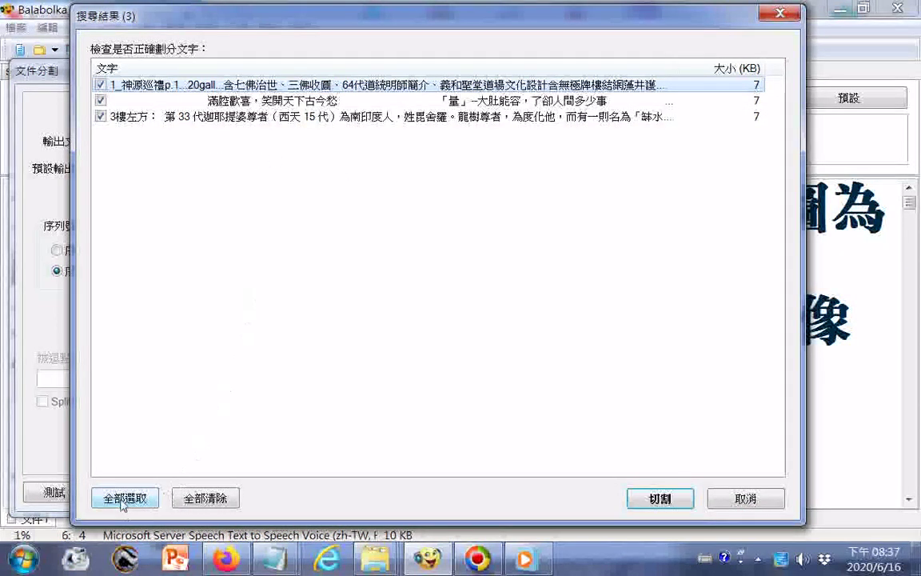
left_click(660, 499)
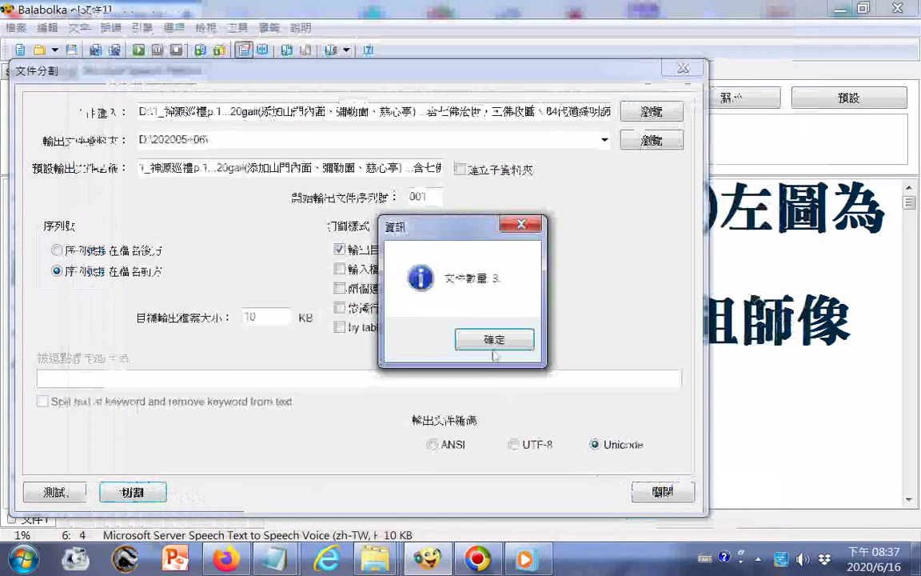
left_click(489, 282)
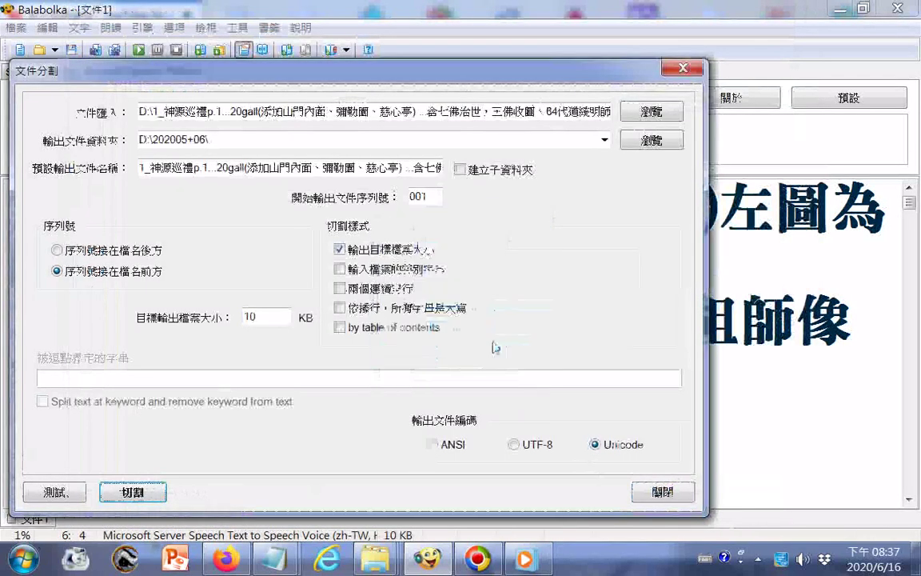
Preview the 002 and 003 text files in the 202005+06 folder and open the 001 file to check the split
left_click(376, 557)
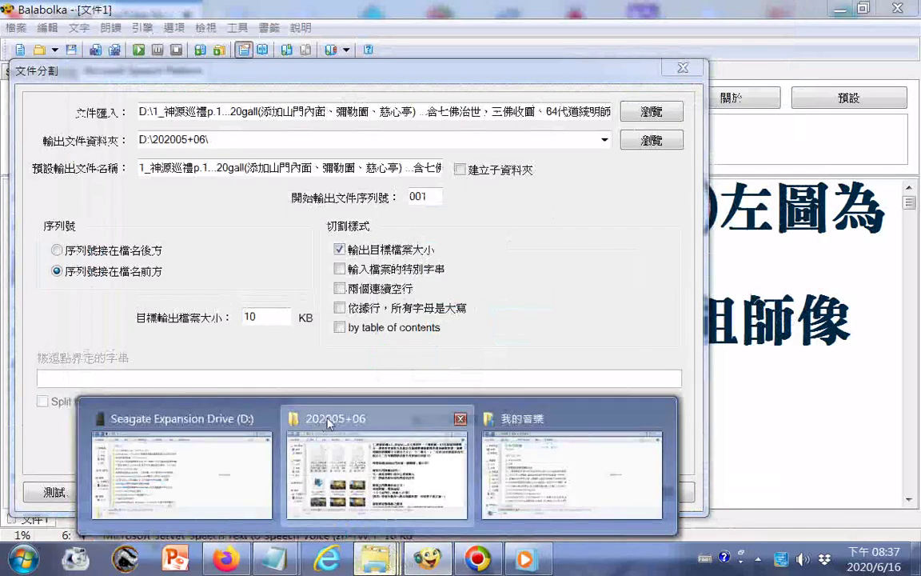
left_click(327, 423)
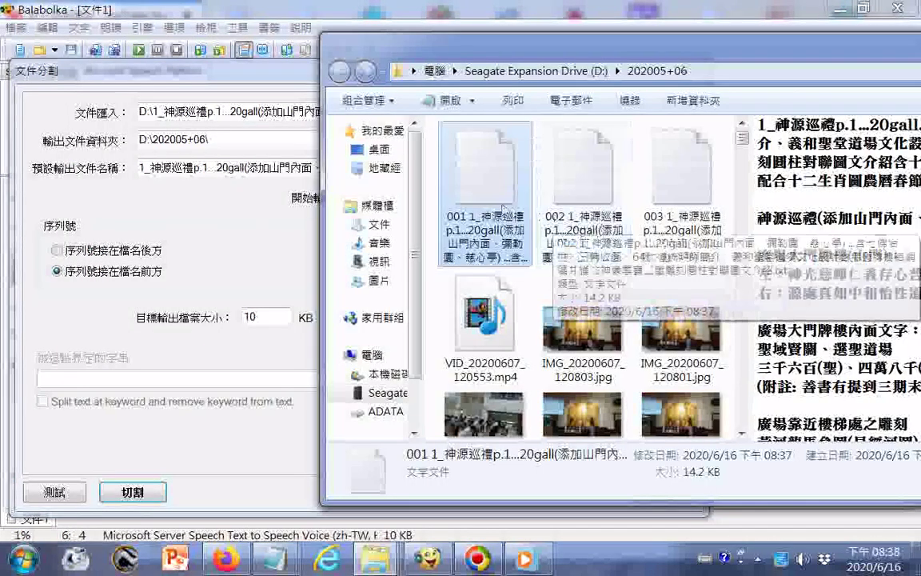
key("Right")
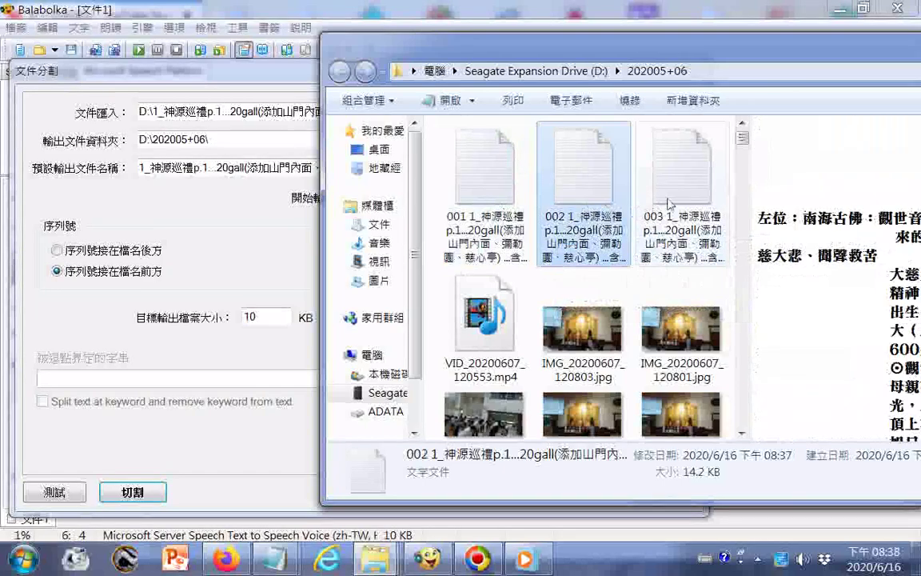
key("Right")
double_click(438, 174)
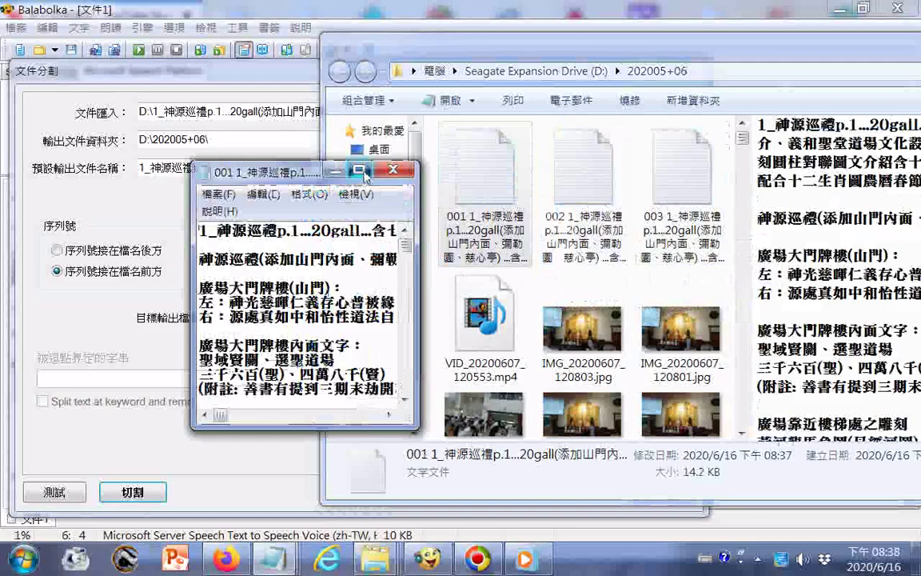
Maximize the open 001 text file, check where its text ends, and put the window away
left_click(360, 171)
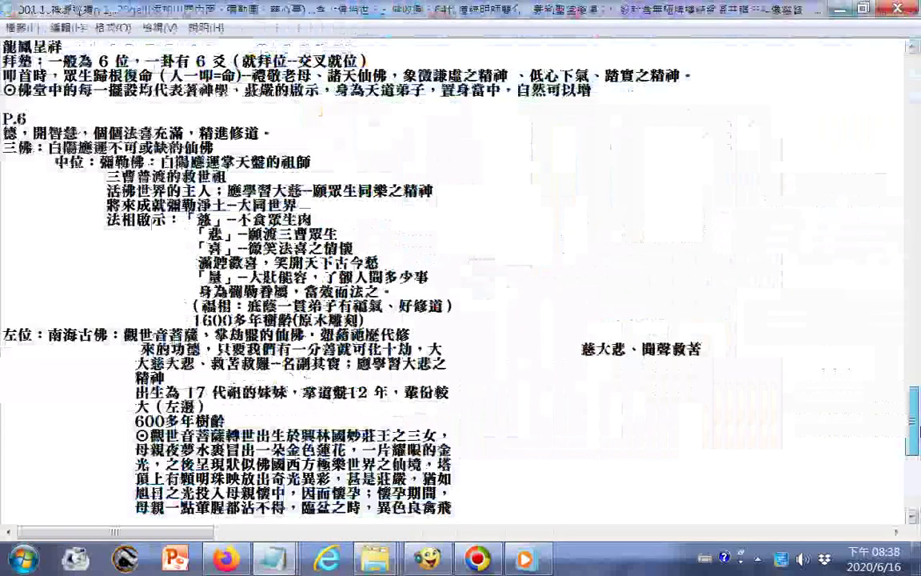
left_click_drag(914, 430, 917, 519)
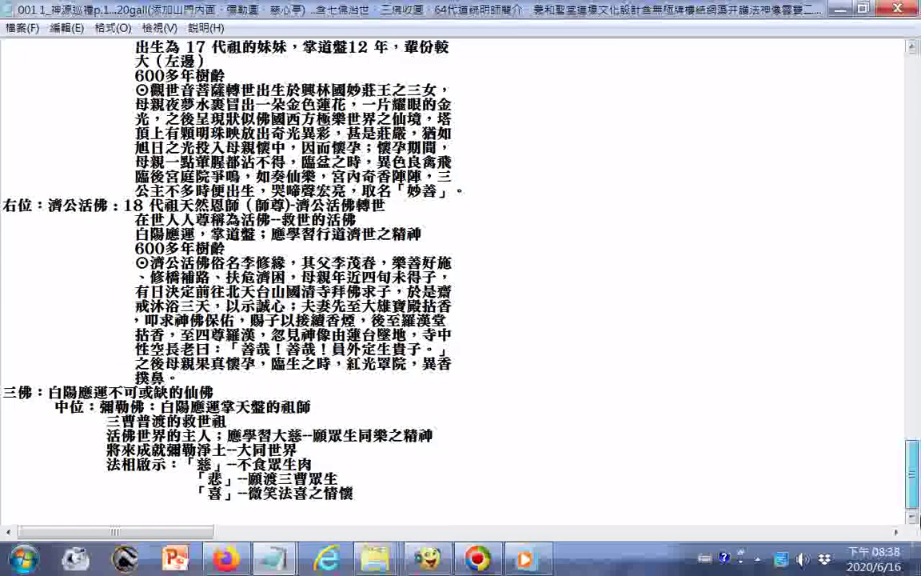
left_click(862, 9)
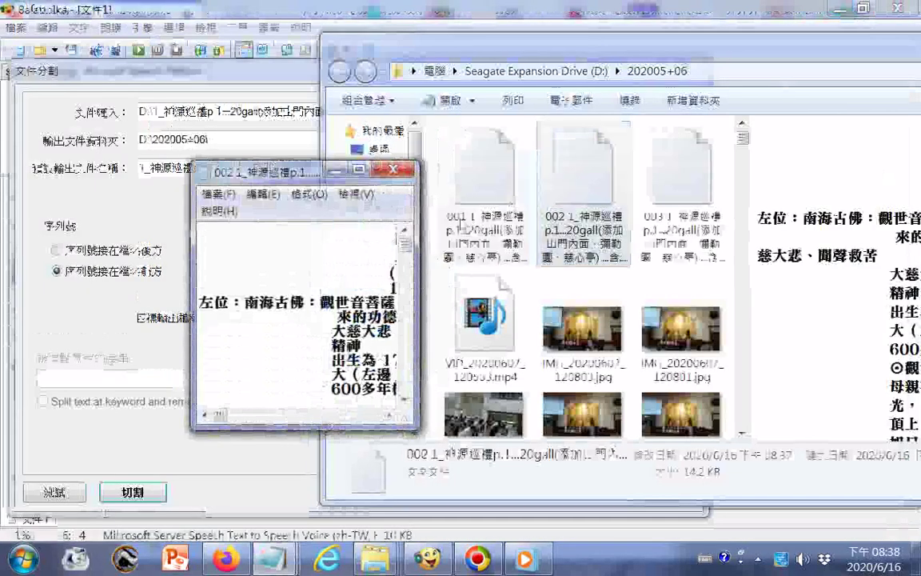
View the 002 text file maximized, look through its content back to the beginning, and minimize it
left_click(360, 170)
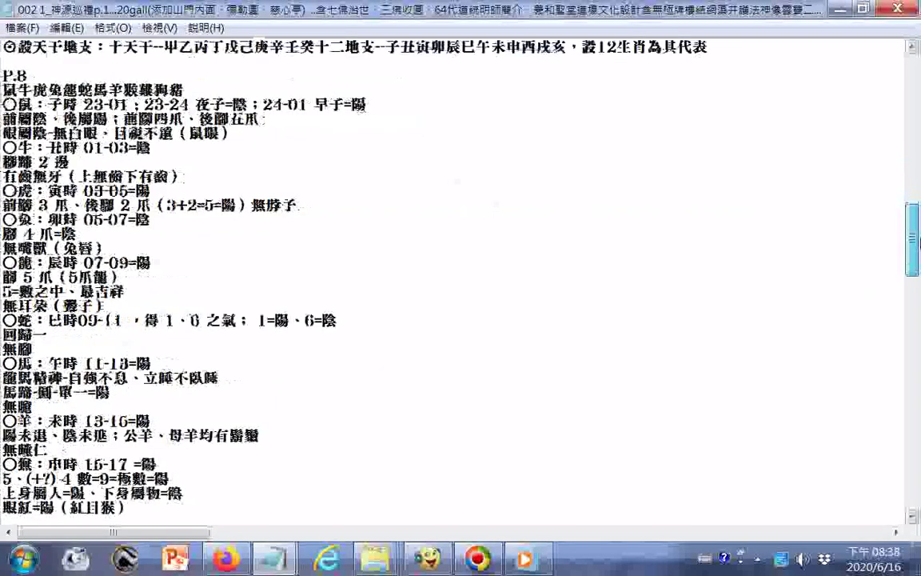
left_click_drag(918, 240, 911, 80)
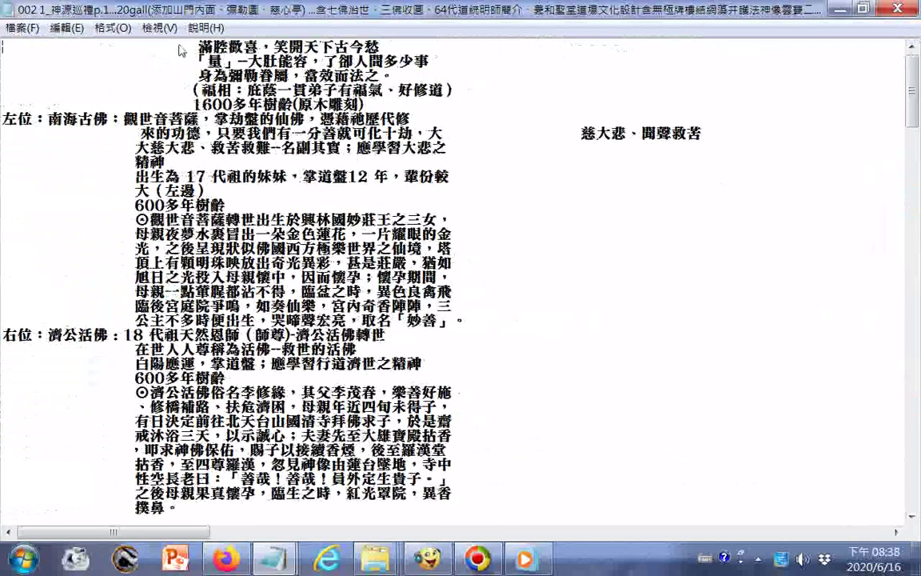
left_click(839, 14)
Open the 003 text file from the 202005+06 folder in a maximized window, check its end and beginning, and minimize it
left_click(700, 177)
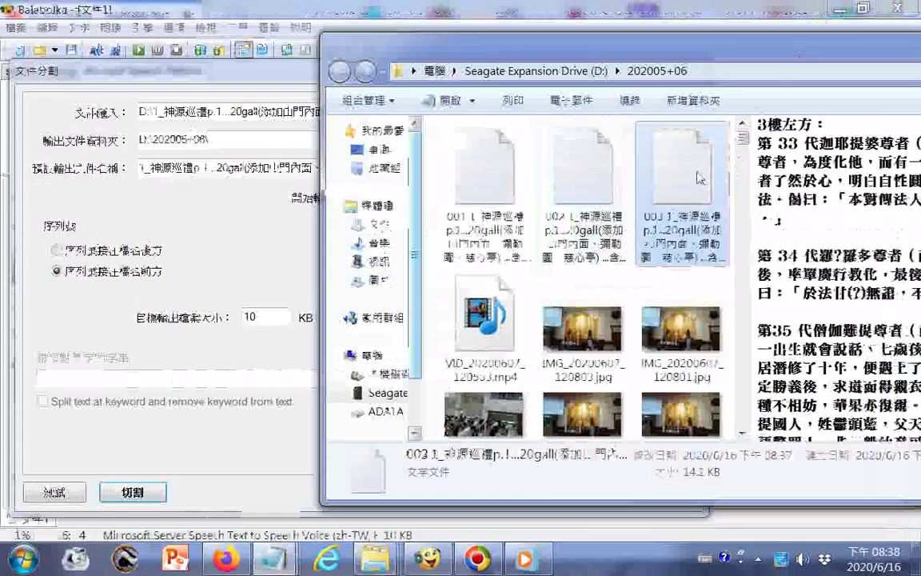
double_click(699, 178)
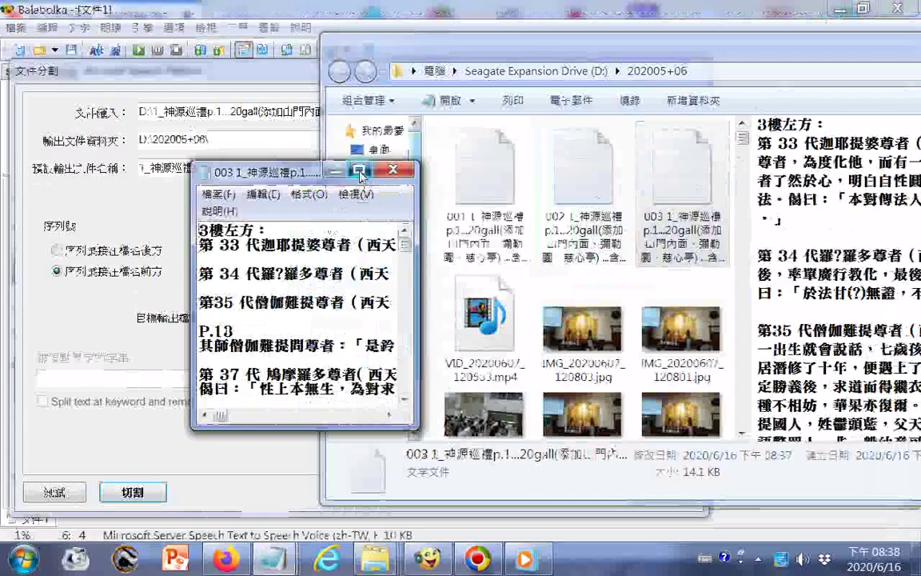
left_click(360, 171)
scroll(673, 351, "down", 10)
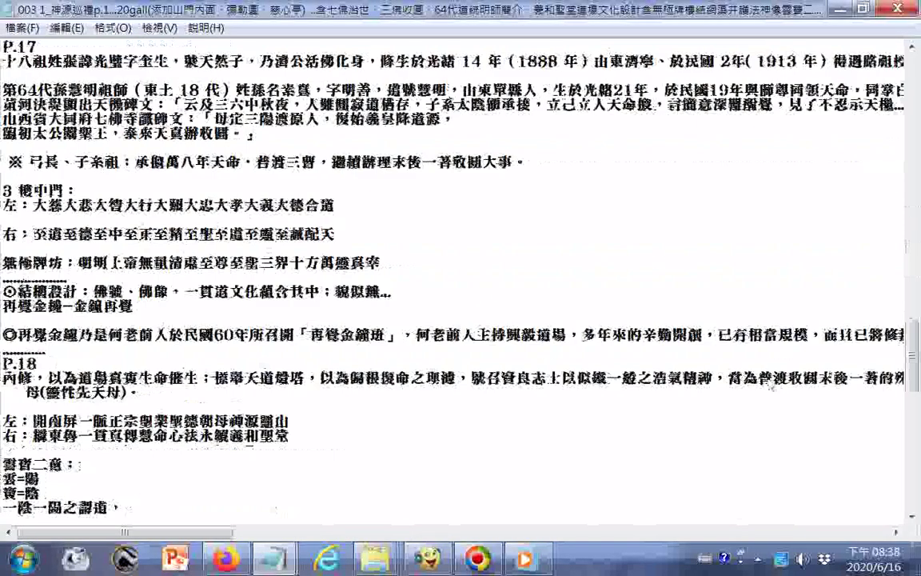
scroll(771, 385, "down", 15)
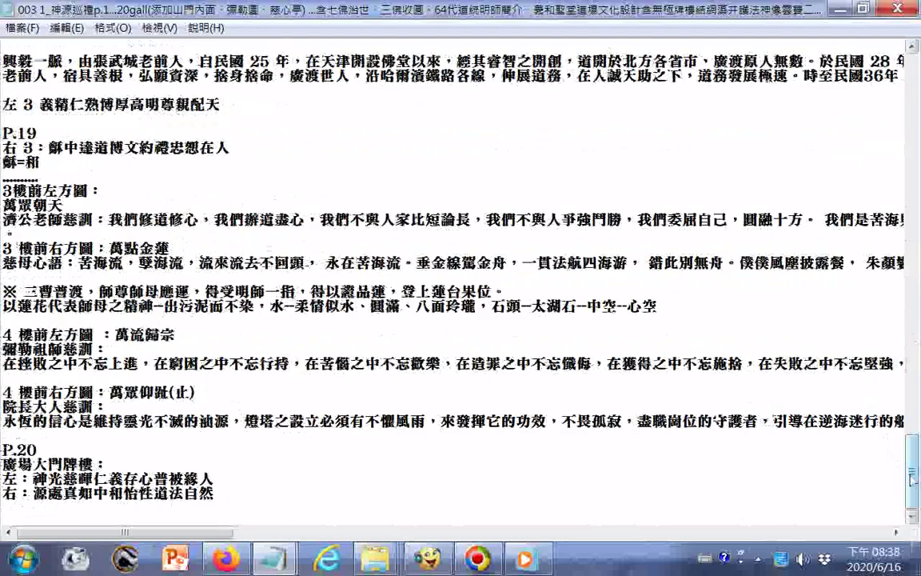
left_click_drag(912, 478, 912, 96)
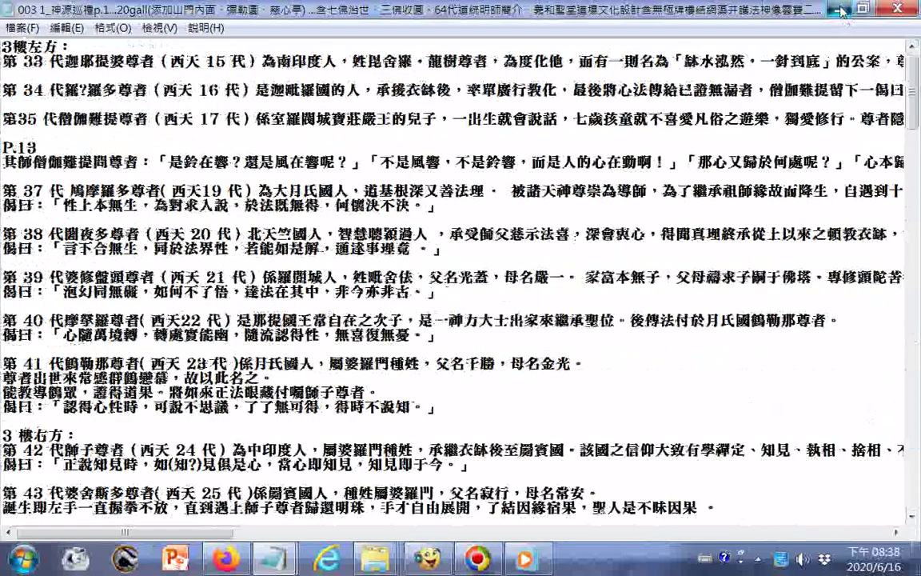
left_click(841, 9)
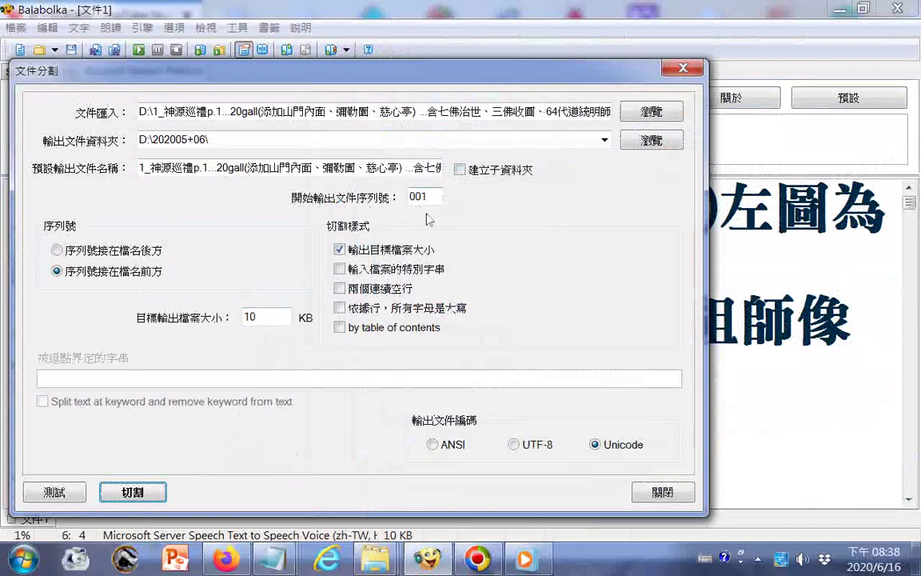
Bring the 202005+06 output folder back in front of the file splitting dialog
right_click(373, 558)
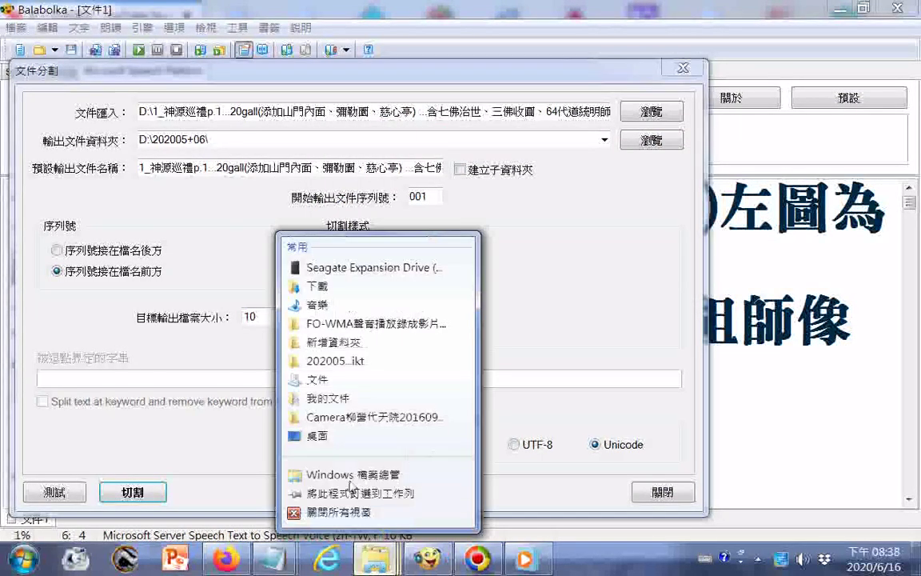
left_click(536, 384)
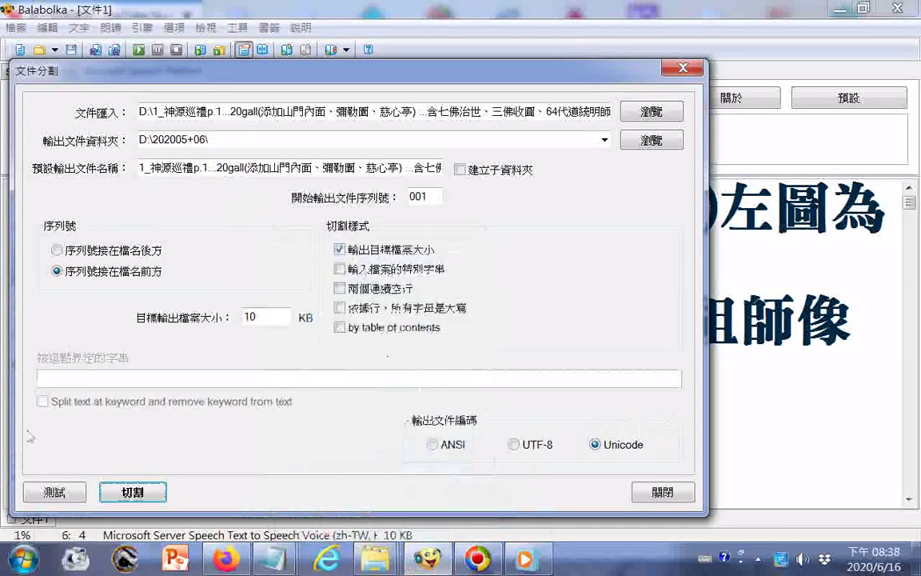
left_click(126, 491)
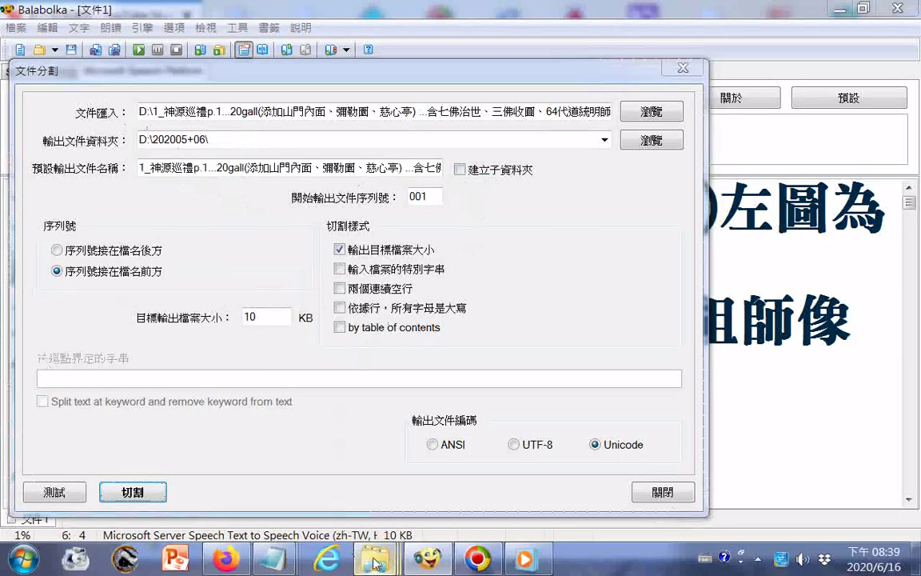
mouse_move(374, 558)
left_click(345, 423)
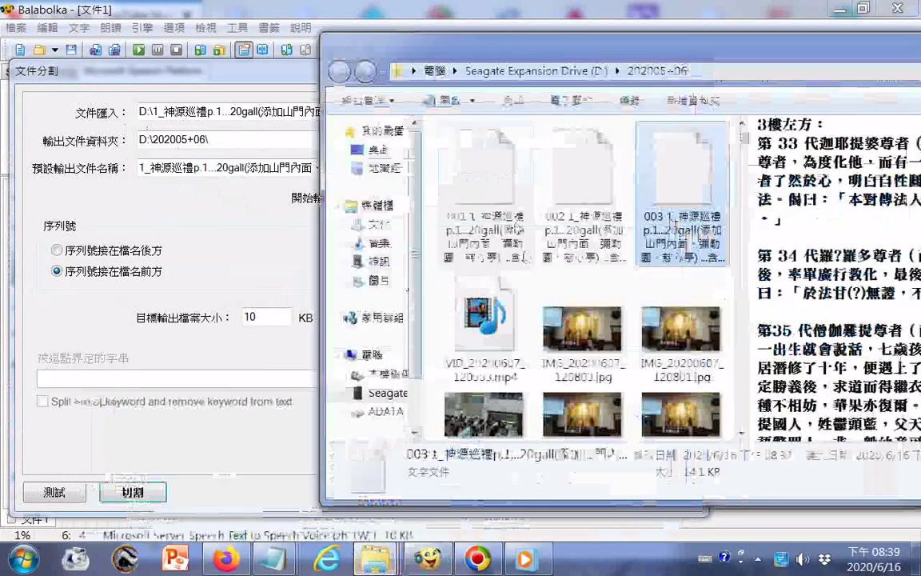